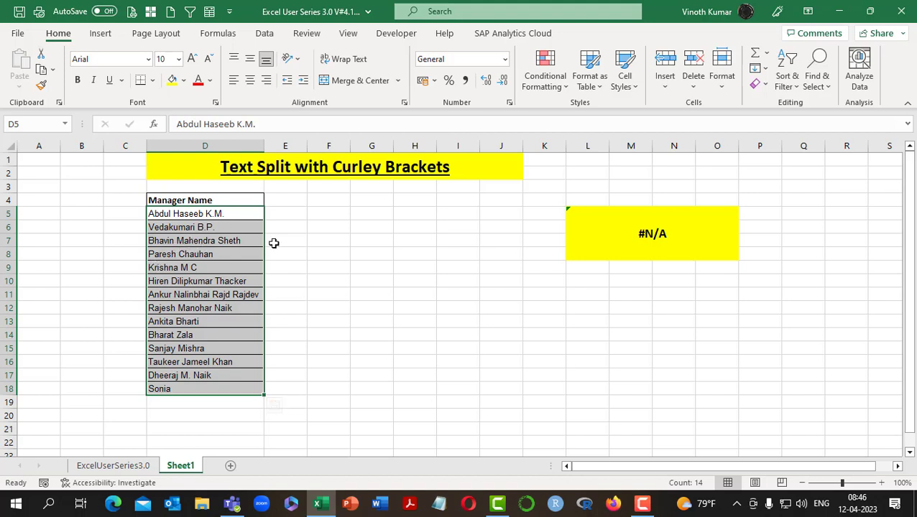
Enter =TEXTSPLIT(D5," ") in E5 to split the first manager name at spaces
left_click(276, 215)
type("=text")
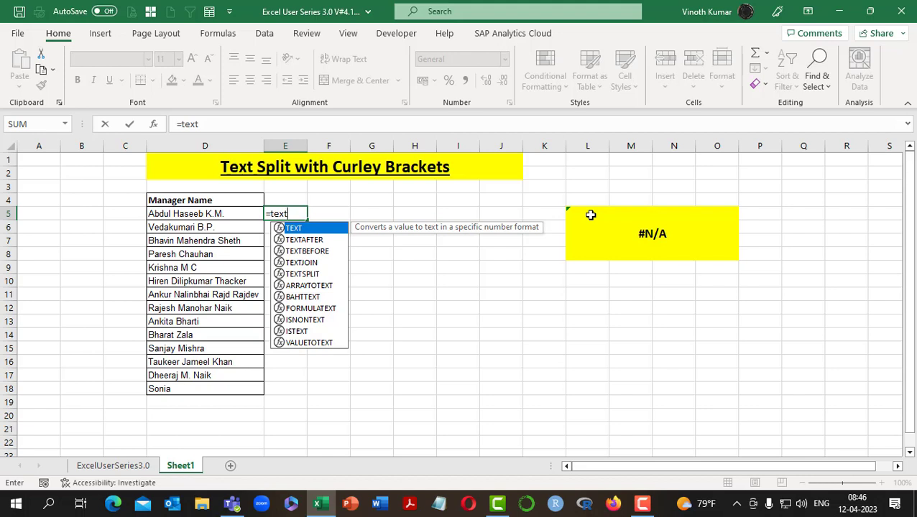
type("sp")
key("Tab")
key("Left")
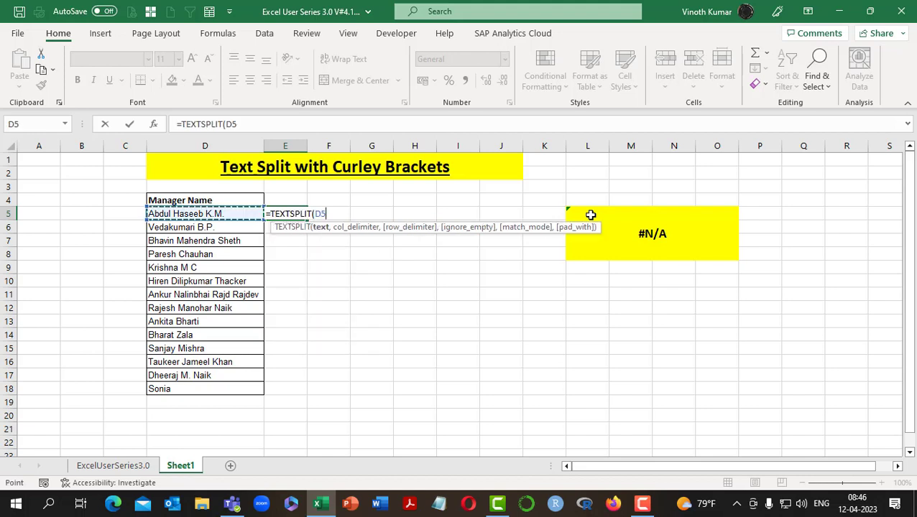
type(",\"")
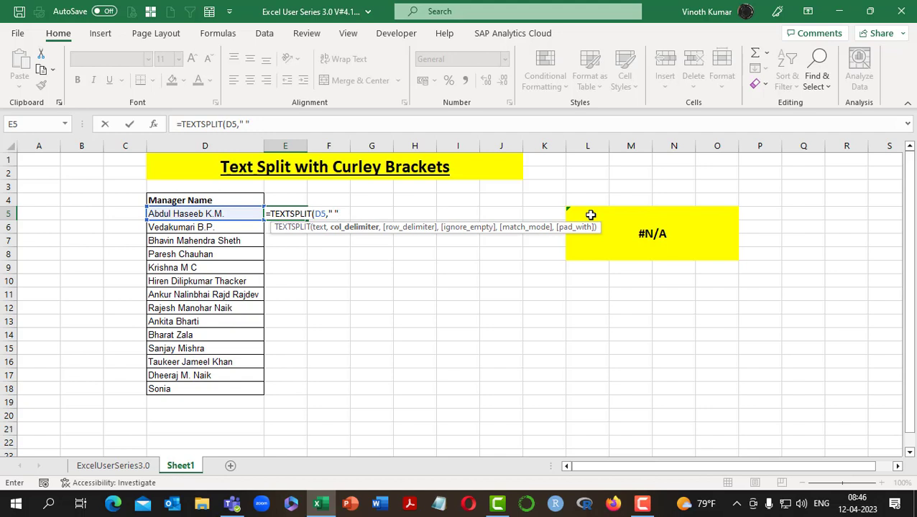
type("\")")
key("ctrl+Return")
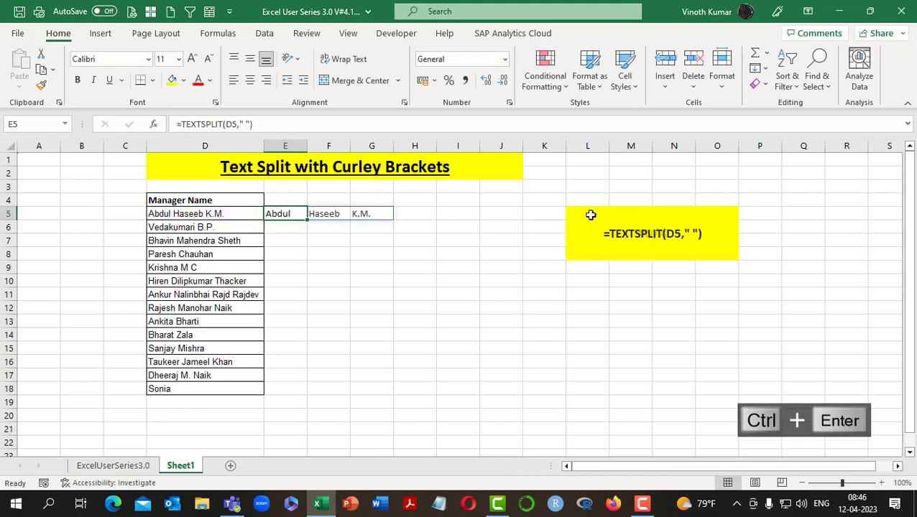
Fill the TEXTSPLIT formula in E5 down through E18 for all listed managers
key("shift+Down")
key("shift+Down")
key("shift+Down")
key("shift+Down")
key("shift+Down")
key("shift+Down")
key("shift+Down")
key("shift+Down")
key("shift+Down")
key("shift+Down")
key("shift+Down")
key("shift+Down")
key("shift+Down")
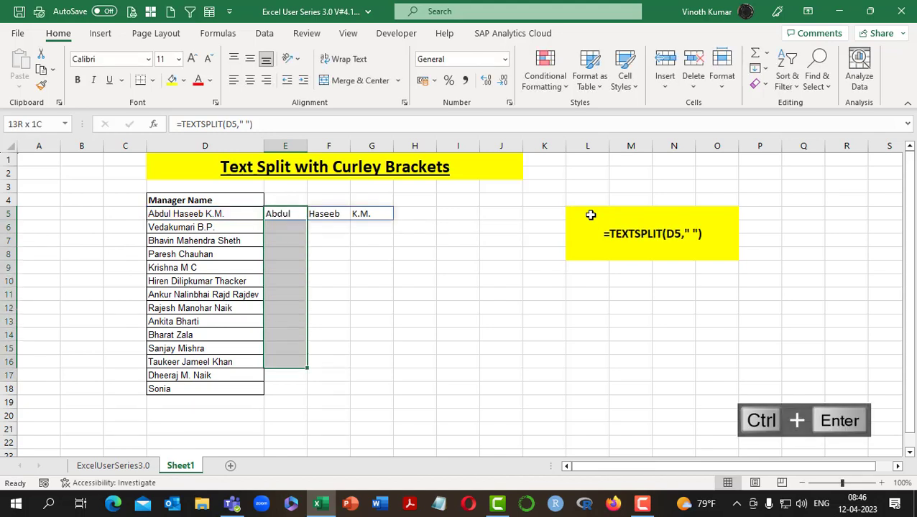
key("ctrl+d")
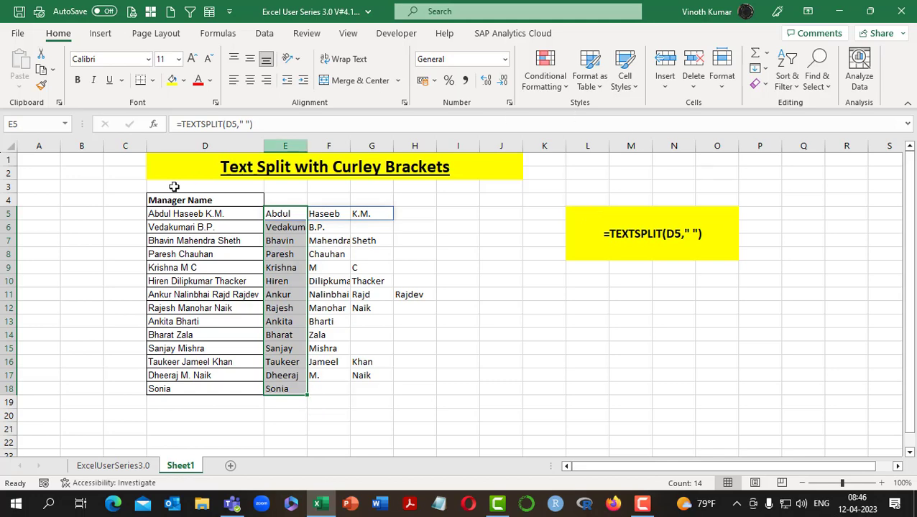
Copy the Manager Name list D4:D18, including its header, to D20 below the original
left_click_drag(183, 201, 196, 389)
key("ctrl+c")
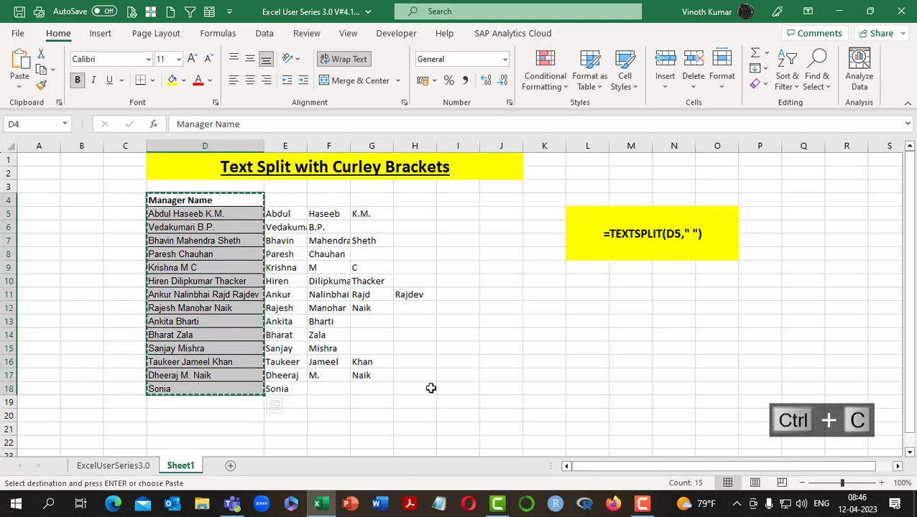
scroll(431, 385, "down", 5)
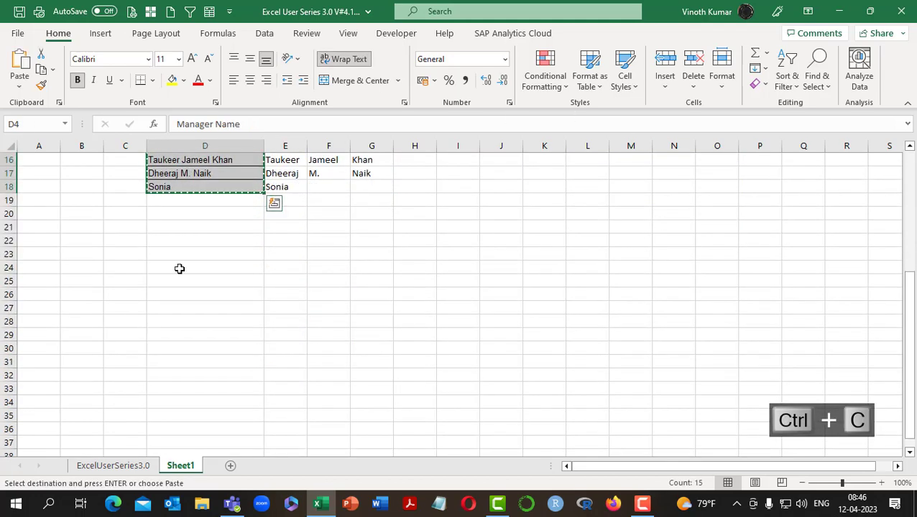
left_click(193, 213)
key("ctrl+v")
scroll(418, 298, "up", 5)
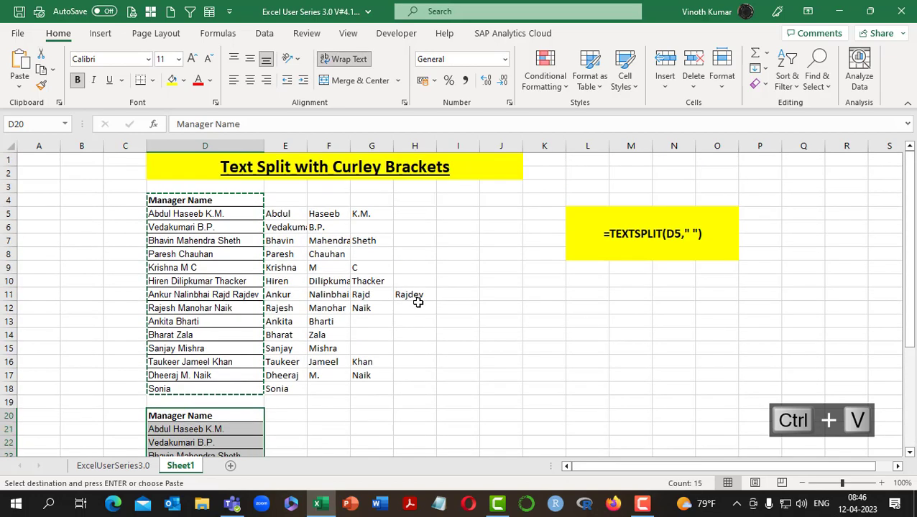
key("Escape")
Start a TEXTSPLIT formula in E21 on D21 with the column delimiters {" ","."} in curly brackets
scroll(434, 336, "down", 3)
left_click(286, 308)
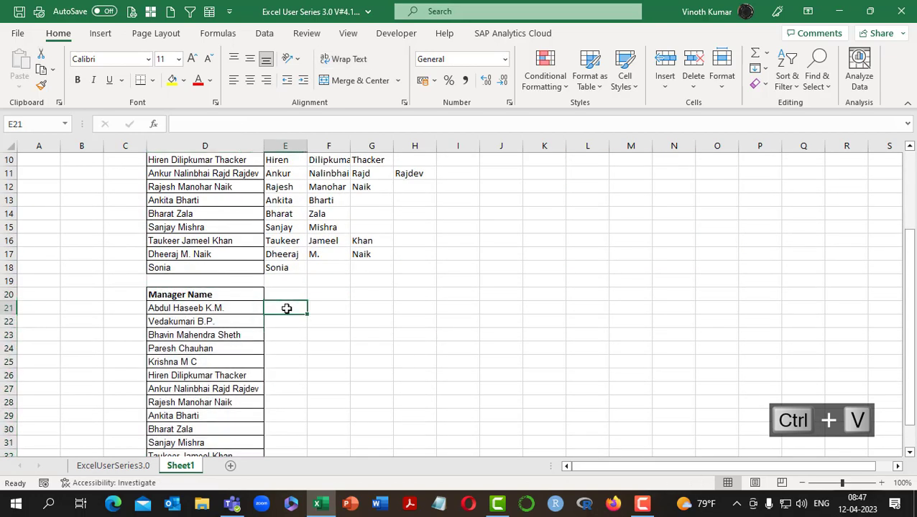
type("=text")
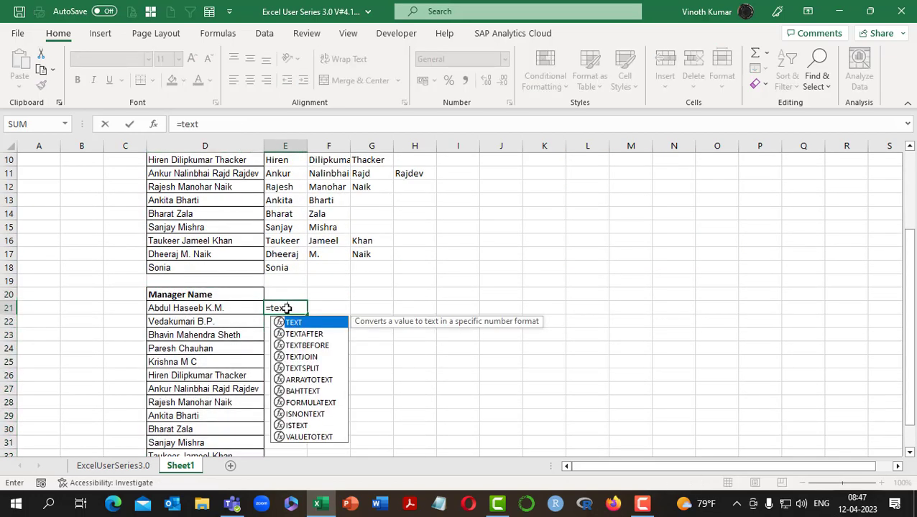
key("Down")
key("Down")
key("Down")
key("Down")
key("Tab")
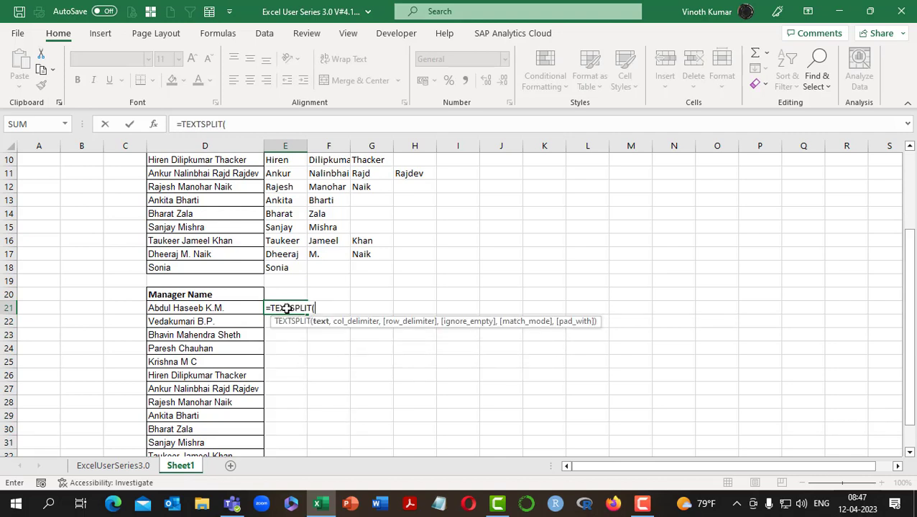
key("Left")
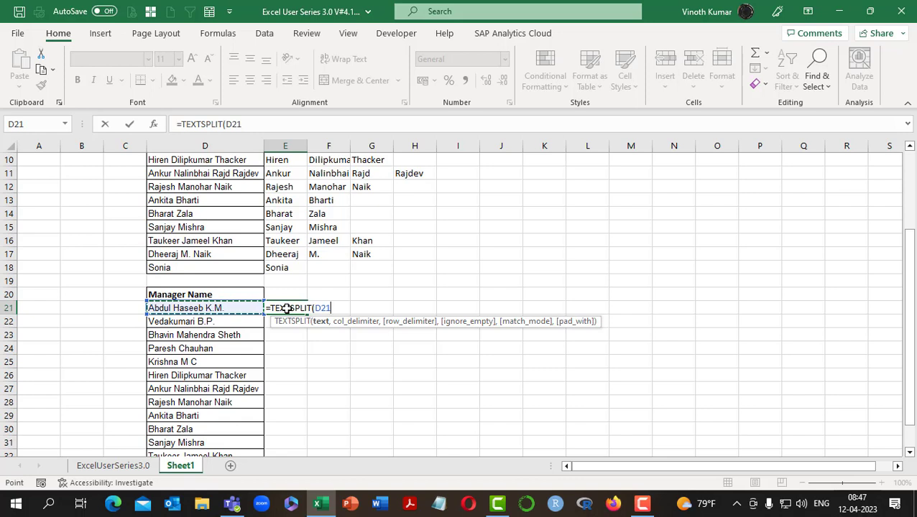
type(",")
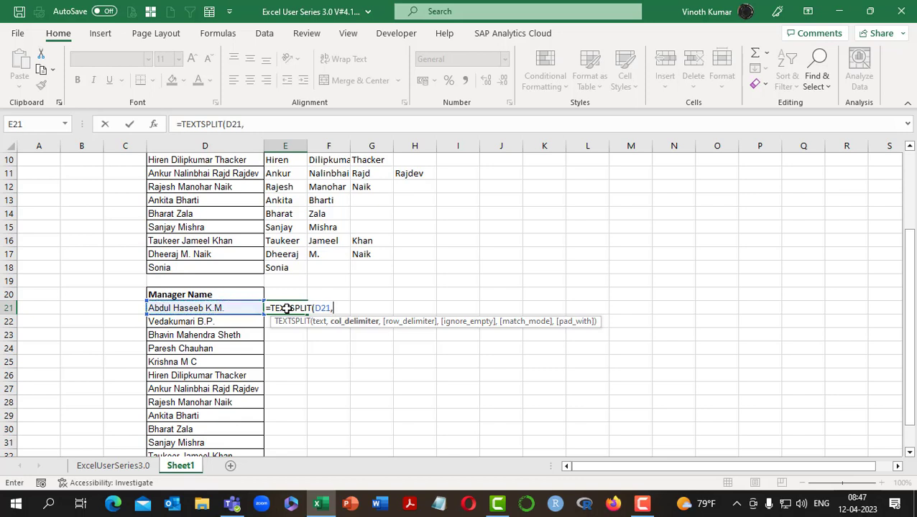
type("{\"")
type("\",\".\"},")
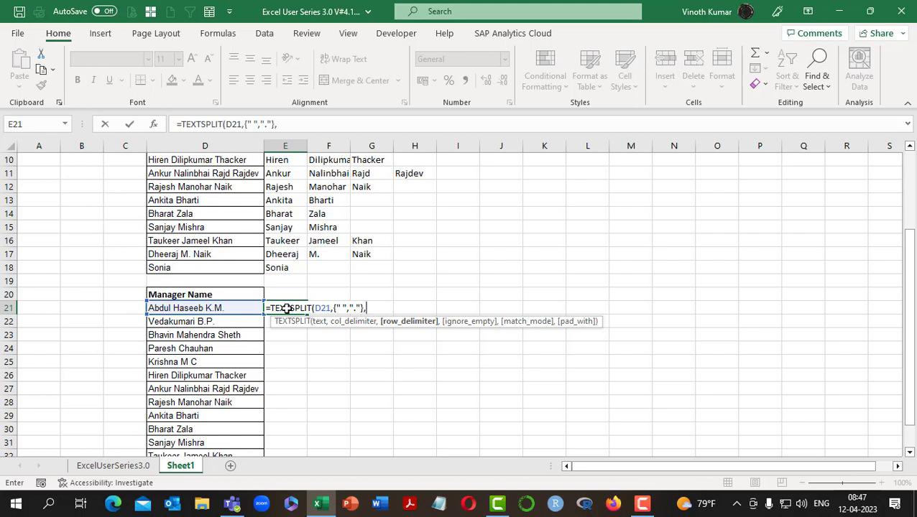
Skip the row delimiter, set ignore_empty to TRUE, and complete E21 as =TEXTSPLIT(D21,{" ","."},,TRUE)
type(",")
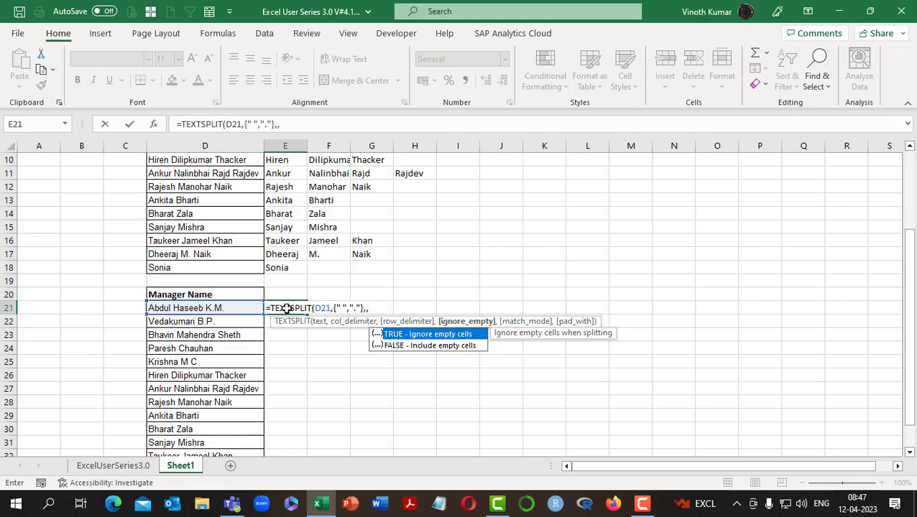
key("Tab")
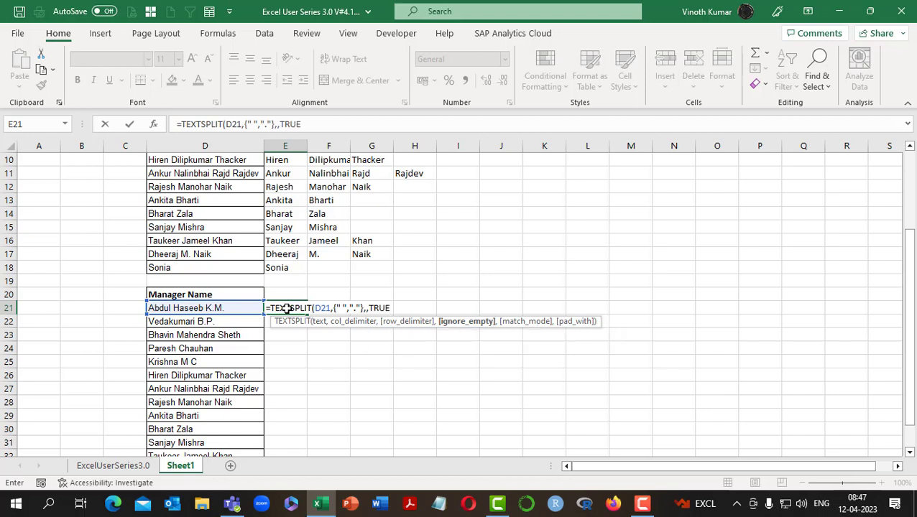
type(",")
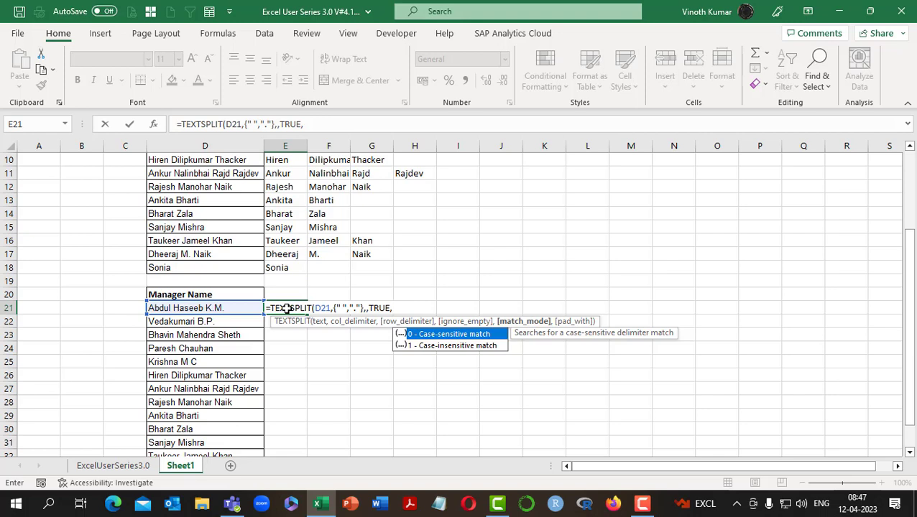
type(",")
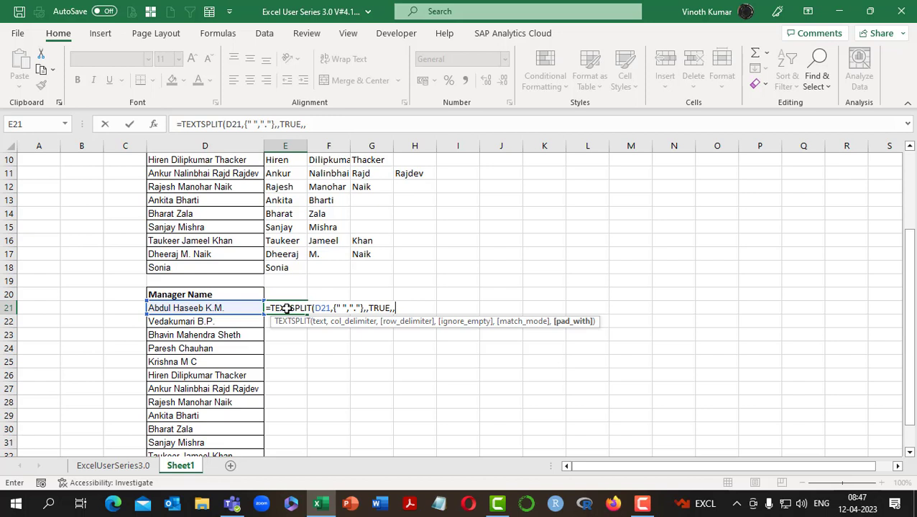
key("BackSpace")
key("BackSpace")
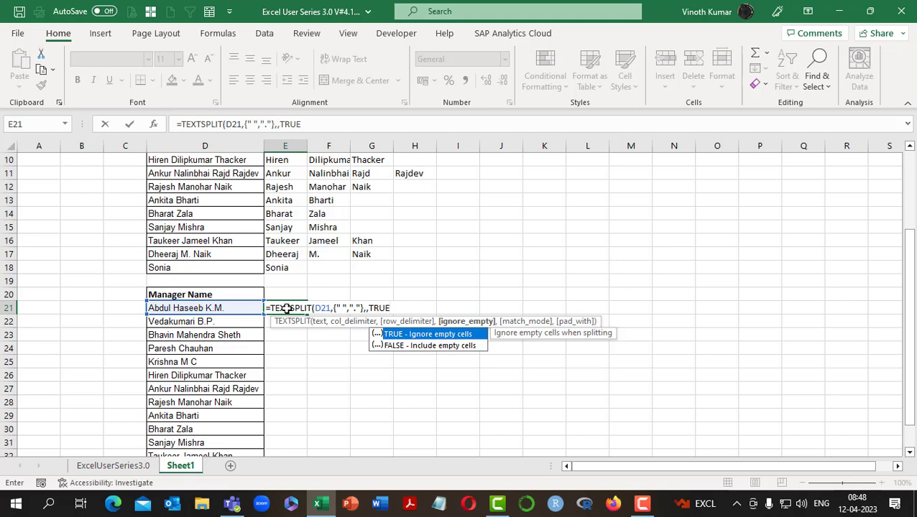
type(")")
key("ctrl+Return")
Save the workbook and fill the E21 formula down through E34
key("shift+Down")
key("shift+Down")
key("shift+Down")
key("shift+Down")
key("shift+Down")
key("shift+Down")
key("shift+Down")
key("shift+Down")
key("shift+Down")
key("shift+Down")
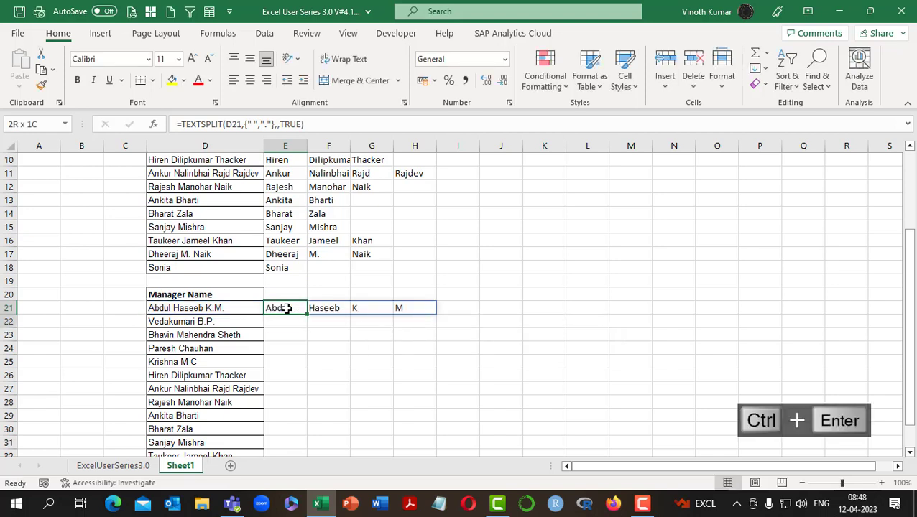
key("shift+Down")
key("shift+Down")
key("shift+Down")
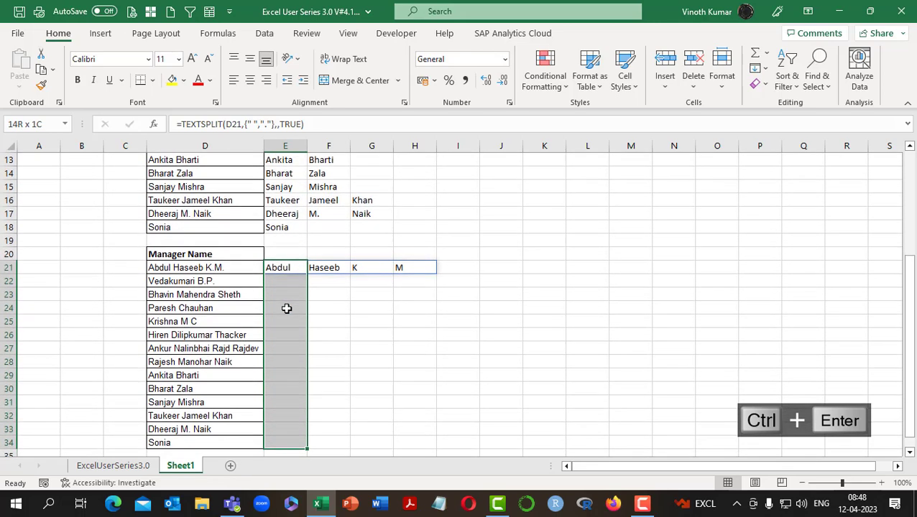
key("ctrl+s")
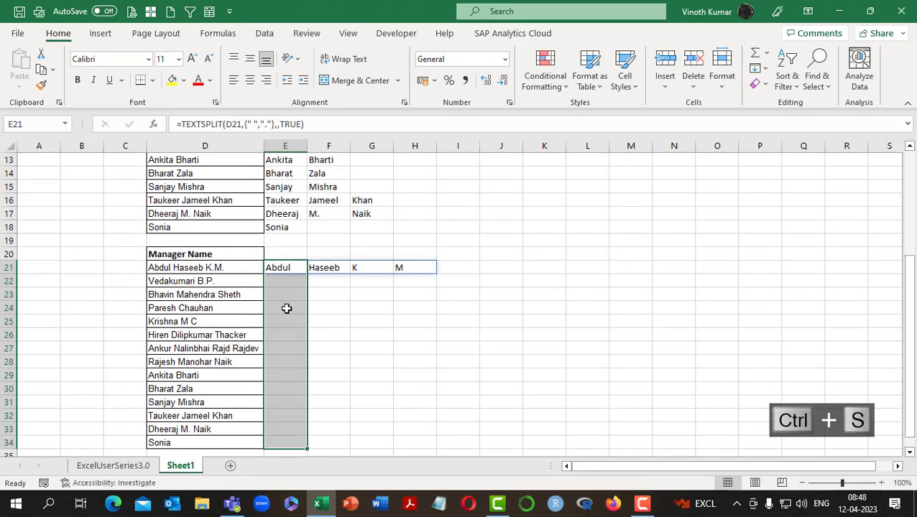
key("ctrl+d")
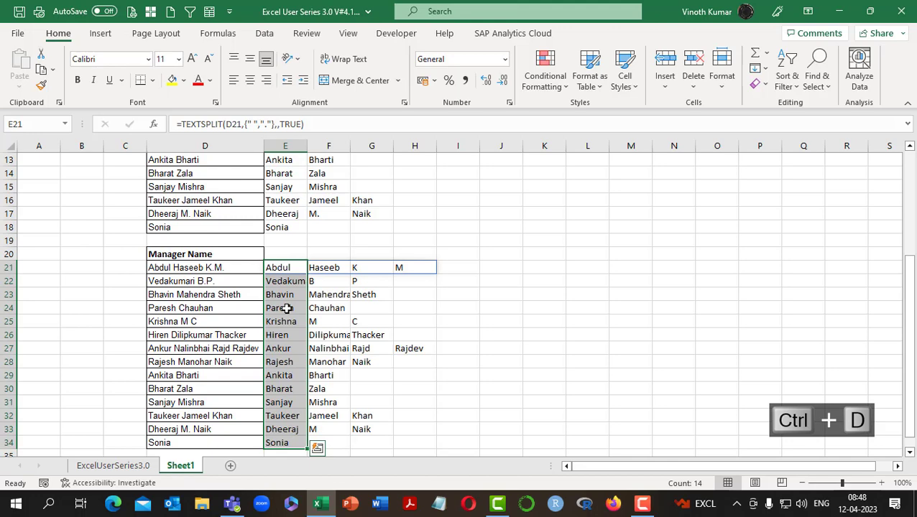
Copy the yellow formula-text box at L5 to L21 so it shows the formula in E21
key("ctrl+Up")
key("ctrl+Up")
key("ctrl+Up")
key("Right")
key("Right")
key("Down")
key("Down")
key("Down")
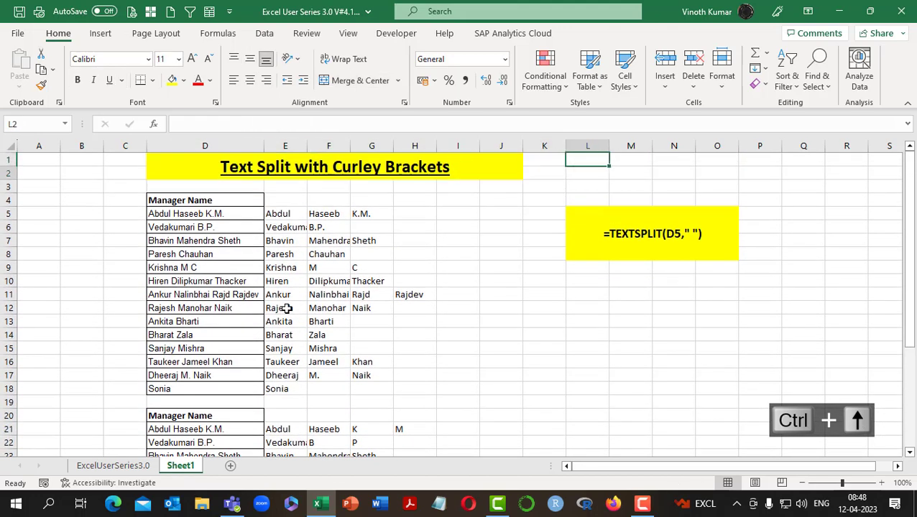
key("Down")
key("ctrl+c")
key("Down")
key("Down")
key("Down")
key("Down")
key("Down")
key("Down")
key("Down")
key("Down")
key("Down")
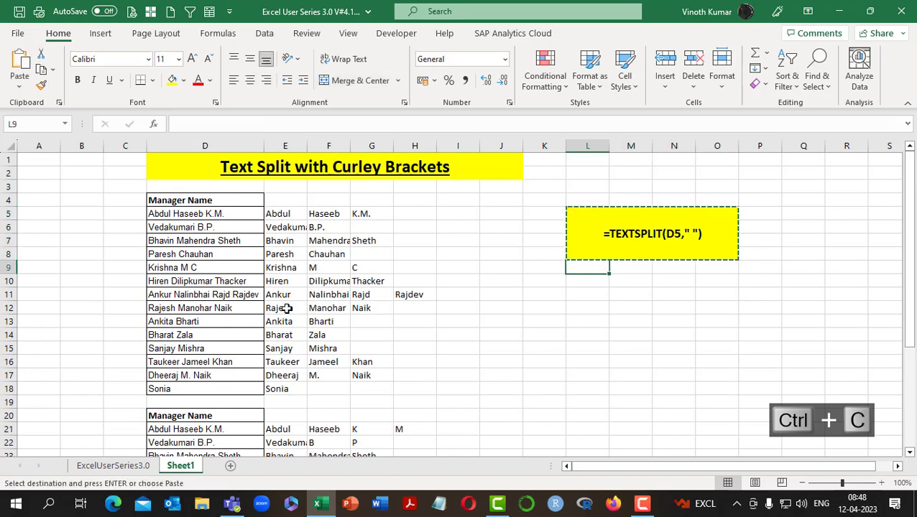
key("Down")
key("Down")
key("Down")
key("Down")
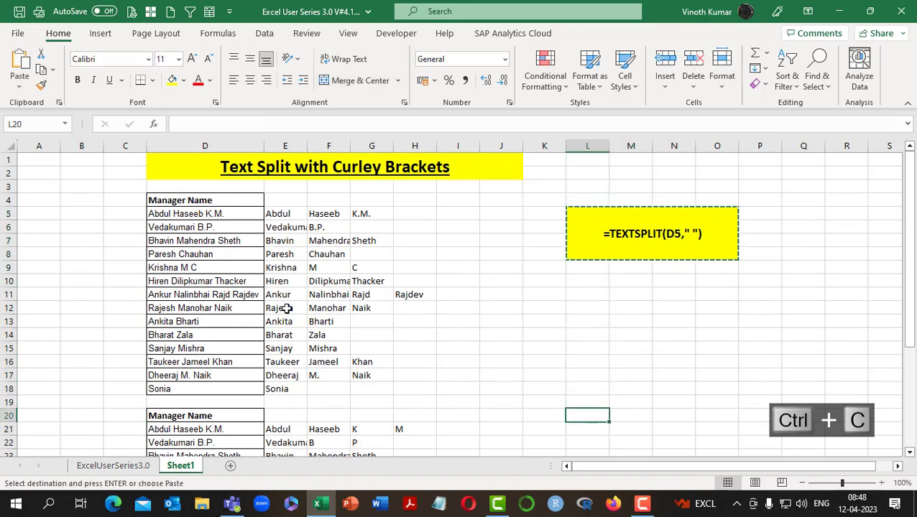
key("Down")
key("ctrl+v")
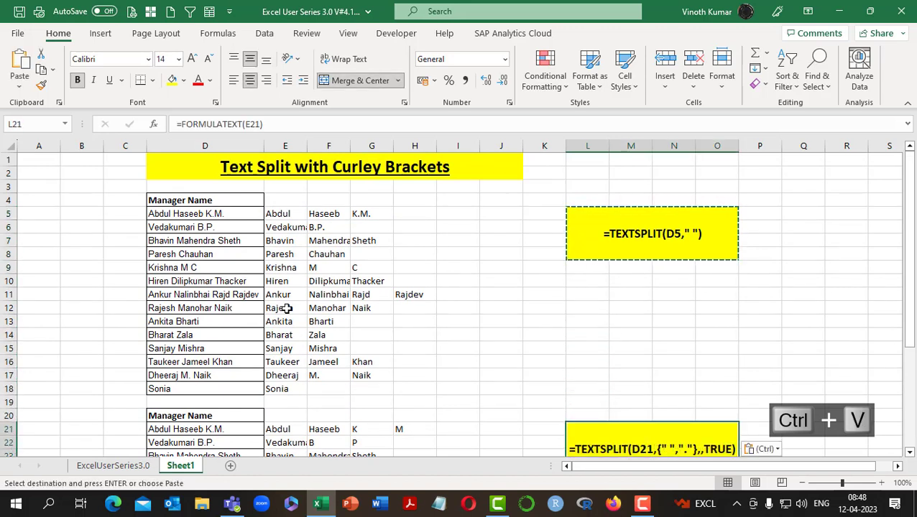
key("Escape")
scroll(834, 372, "down", 2)
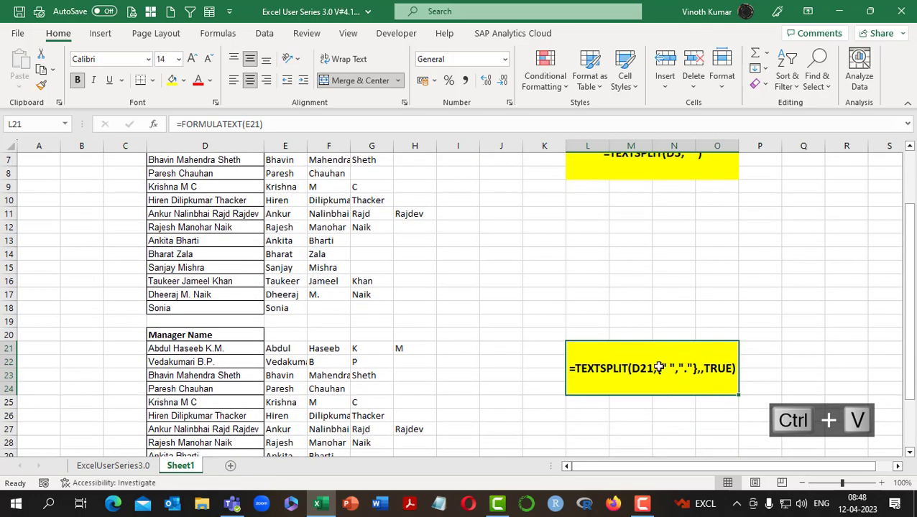
scroll(665, 369, "up", 2)
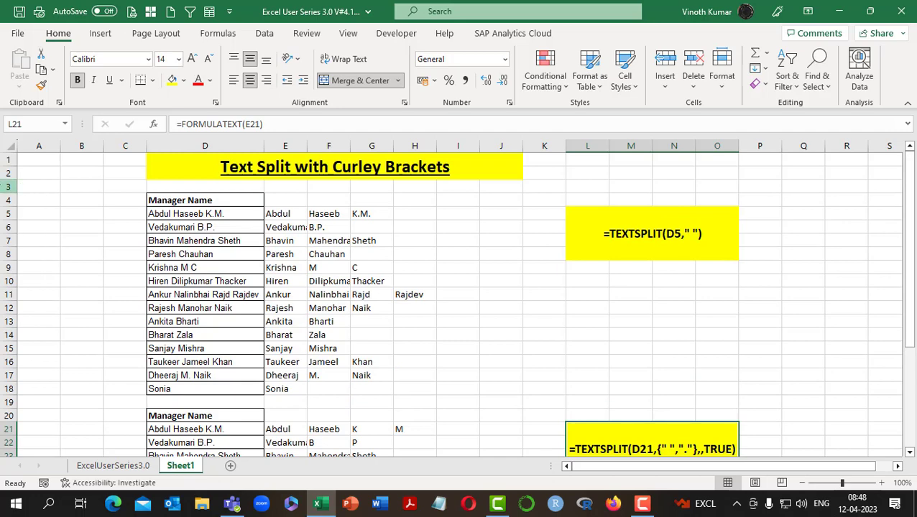
Freeze the title rows 1 and 2 above row 3 and check that they hold over the second list
left_click(4, 185)
key("alt+w")
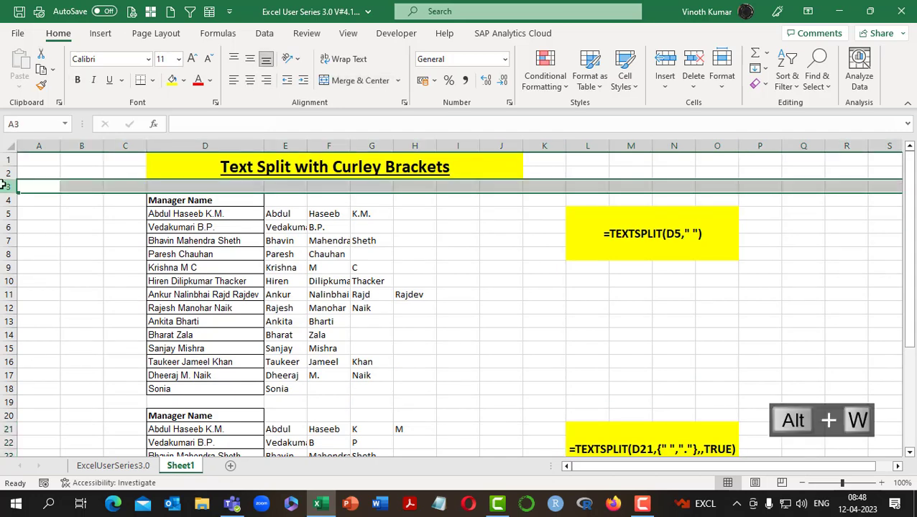
key("f")
key("f")
scroll(667, 297, "down", 2)
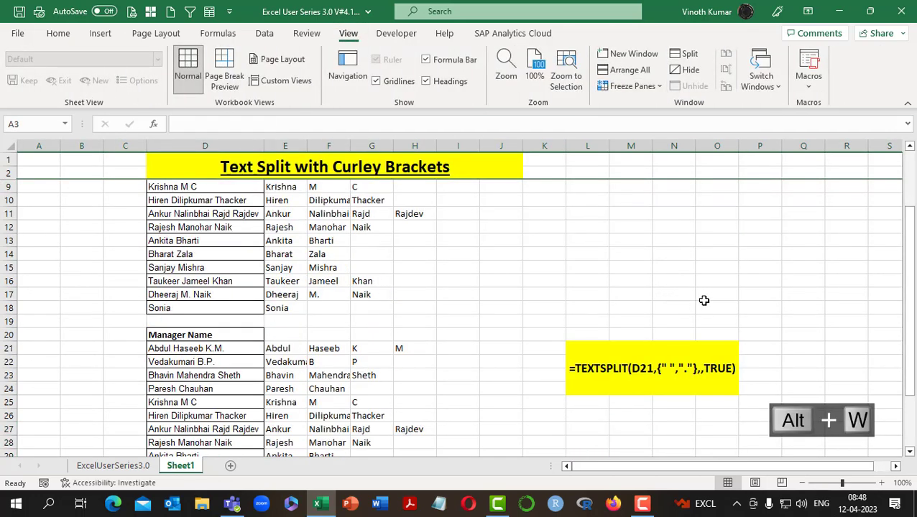
scroll(711, 299, "down", 3)
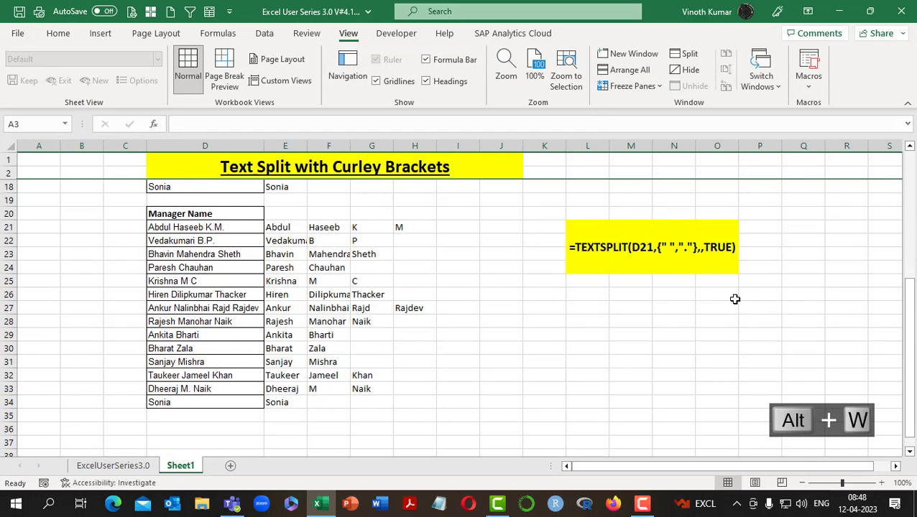
Start an unfinished =TEXTSPLIT( formula in L26 so its argument hint is displayed
left_click_drag(910, 312, 911, 328)
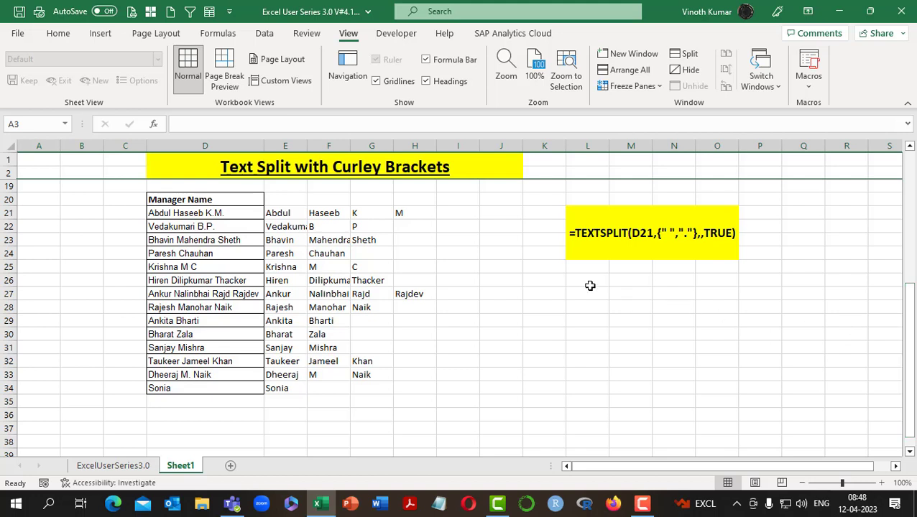
left_click(589, 285)
type("=text")
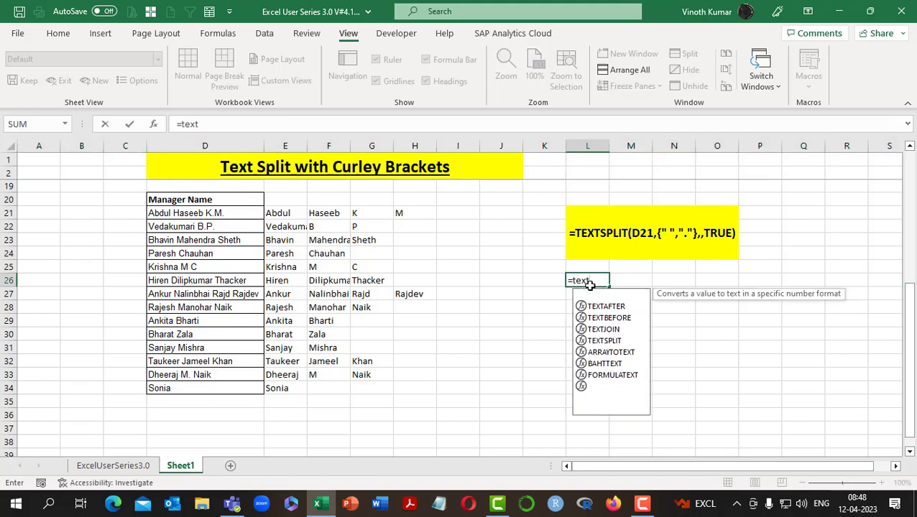
key("Down")
key("Down")
key("Down")
key("Down")
key("Tab")
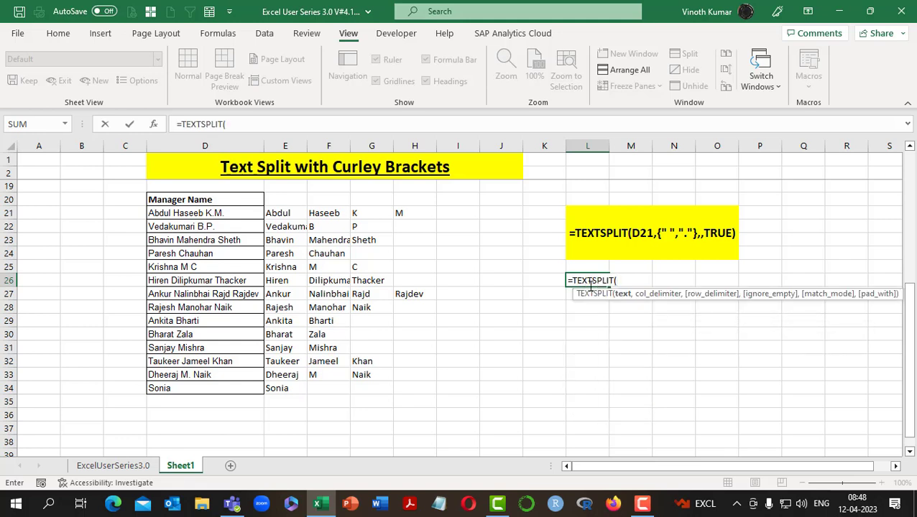
Capture the L26 formula and its argument hint with Snipping Tool, copy the snip, and close the tool
left_click(56, 505)
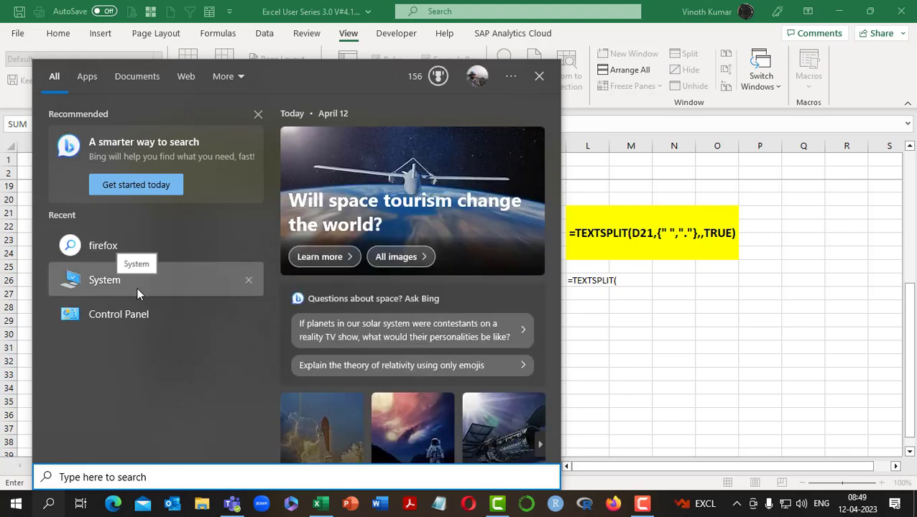
type("sn")
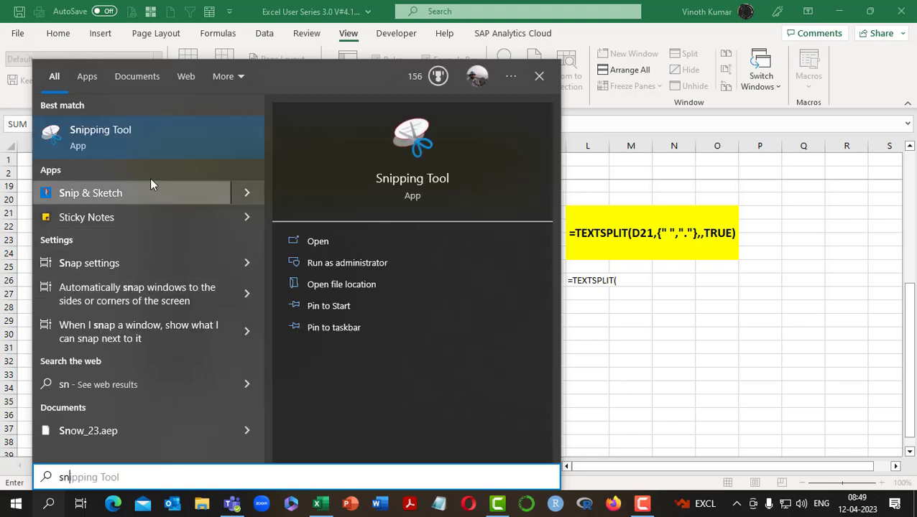
left_click(130, 140)
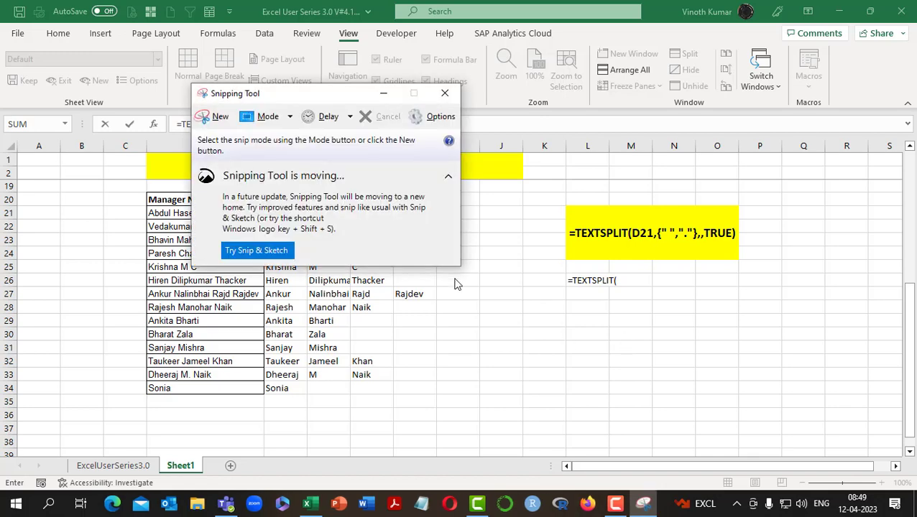
left_click(213, 125)
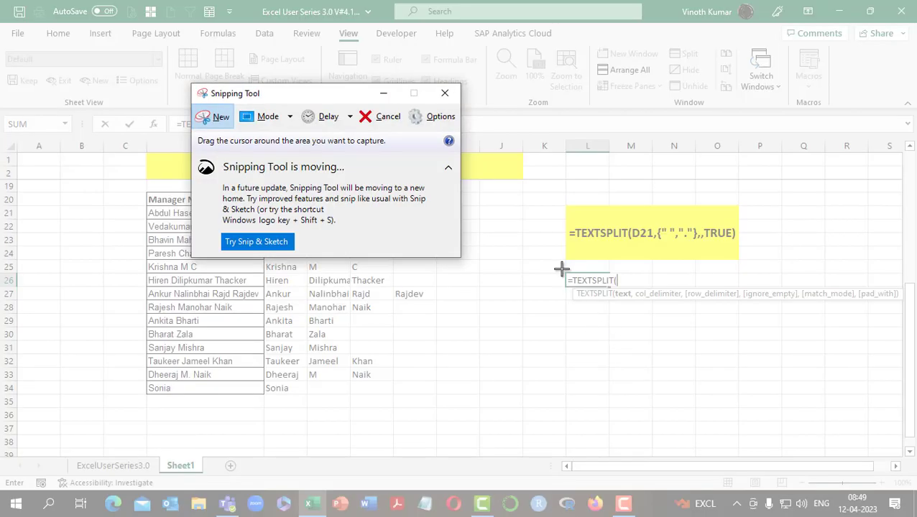
left_click_drag(562, 270, 902, 305)
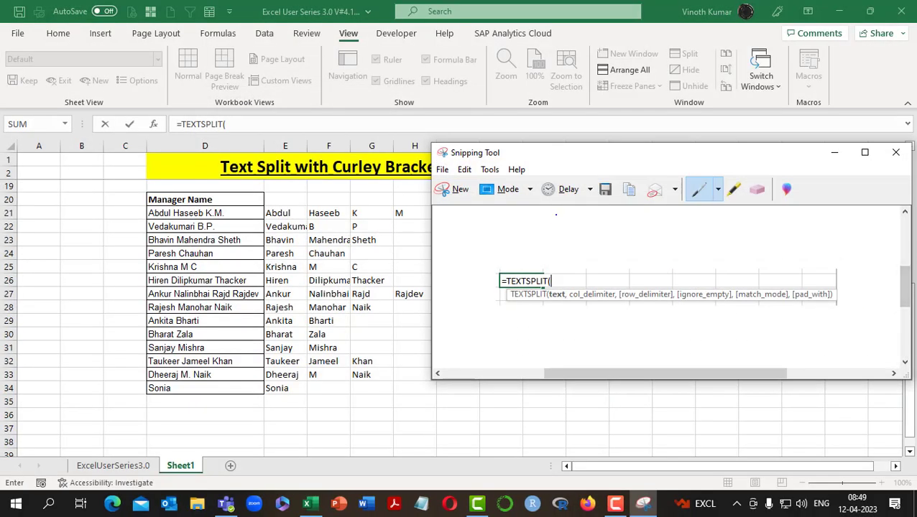
left_click(464, 170)
left_click(478, 186)
left_click(895, 153)
Discard the unfinished L26 formula, paste the syntax snip, and place it beneath the yellow formula box, starting around column J
left_click(704, 282)
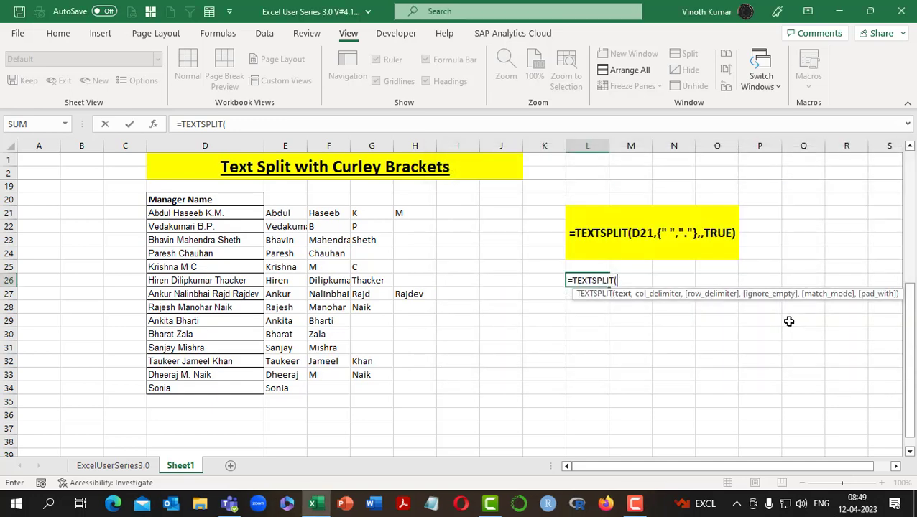
key("Escape")
key("ctrl+v")
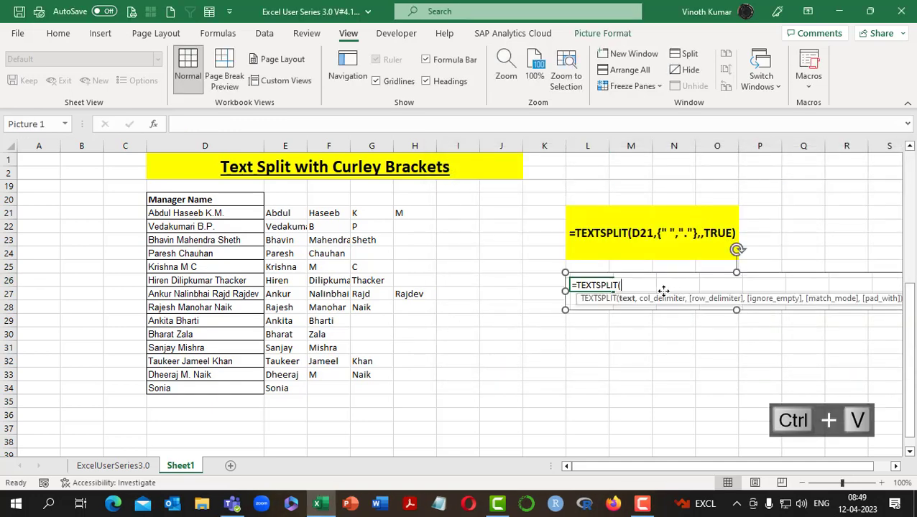
left_click_drag(672, 286, 612, 283)
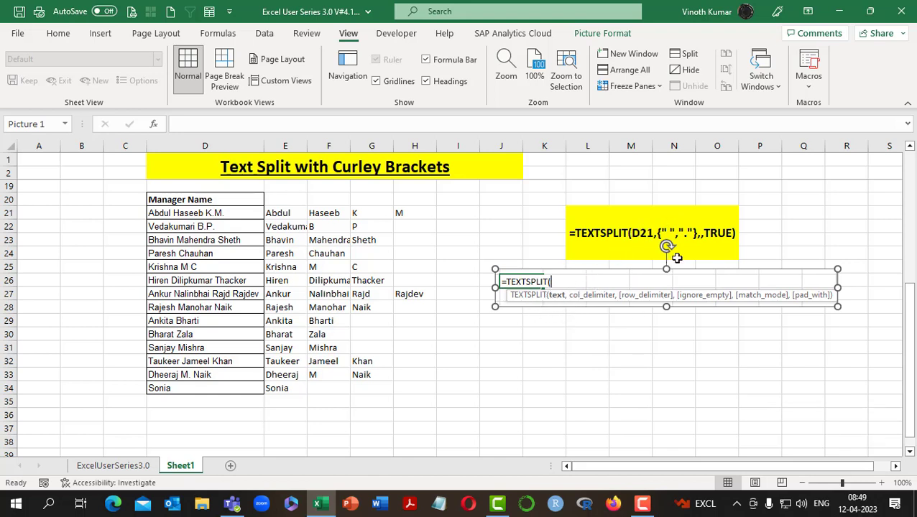
left_click(767, 233)
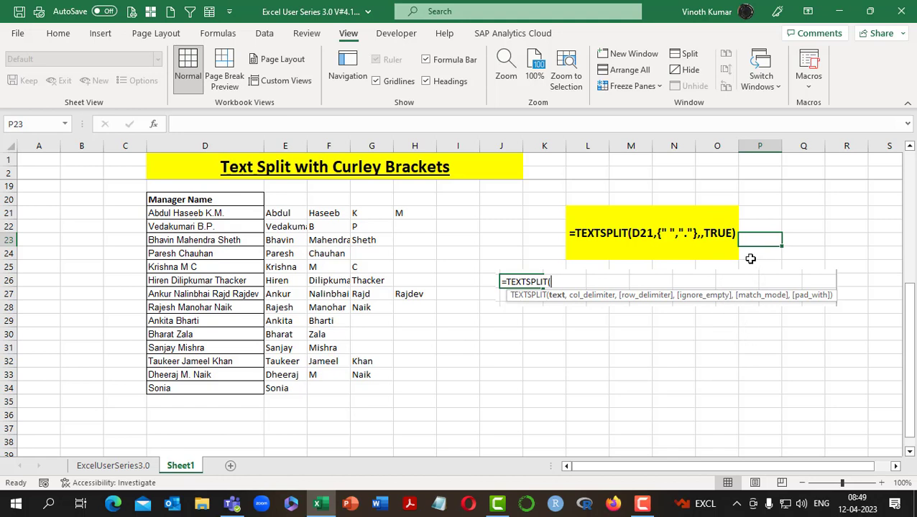
Give the pasted syntax picture the wavy sketched border, and return to the ExcelUserSeries3.0 sheet
left_click(805, 273)
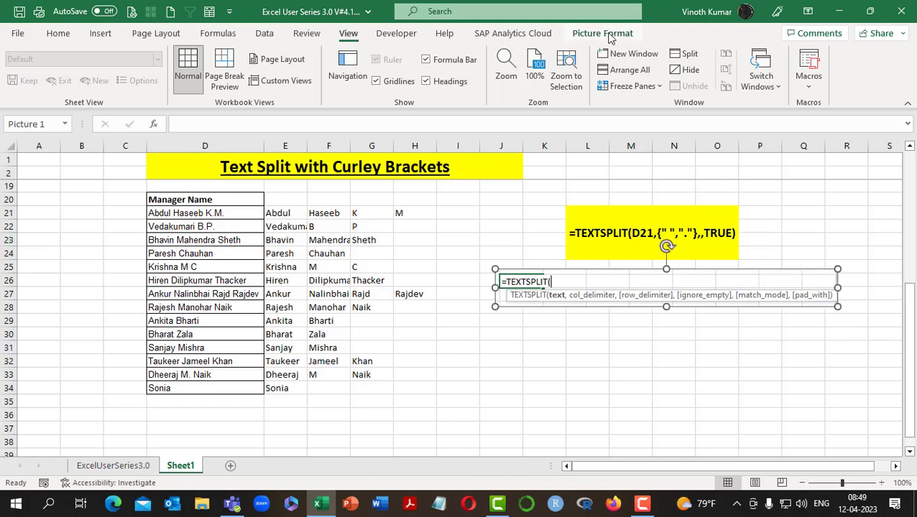
left_click(602, 33)
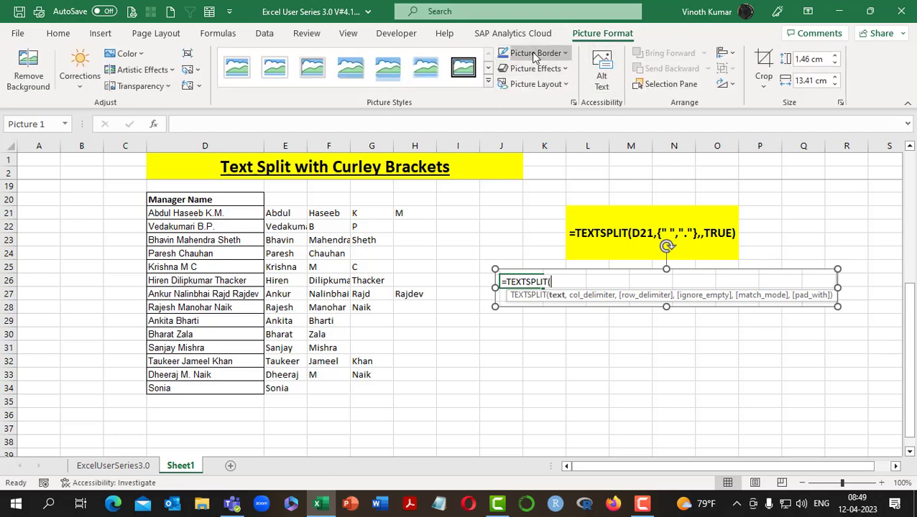
left_click(535, 53)
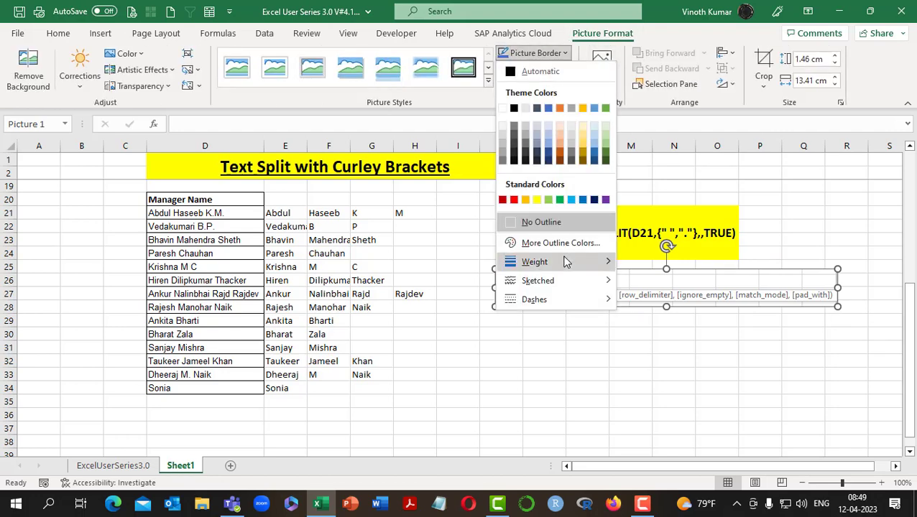
mouse_move(604, 281)
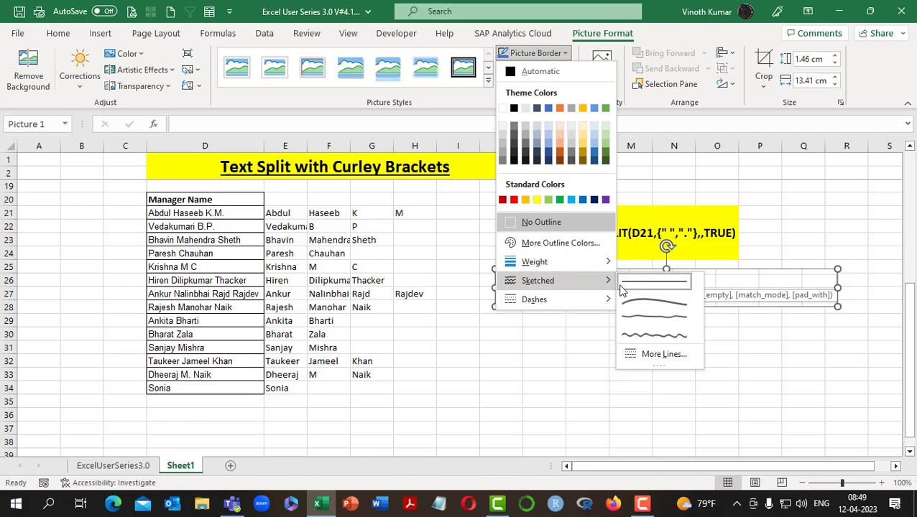
left_click(647, 335)
left_click(734, 413)
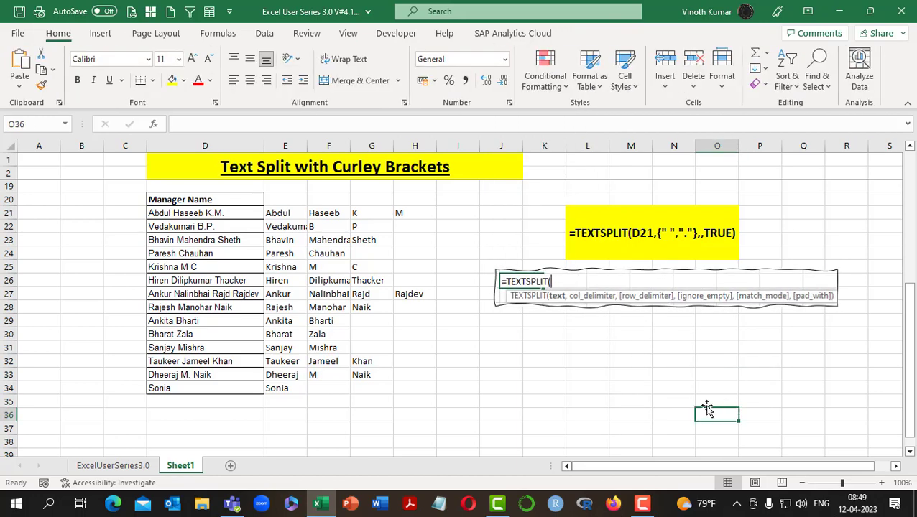
left_click(113, 466)
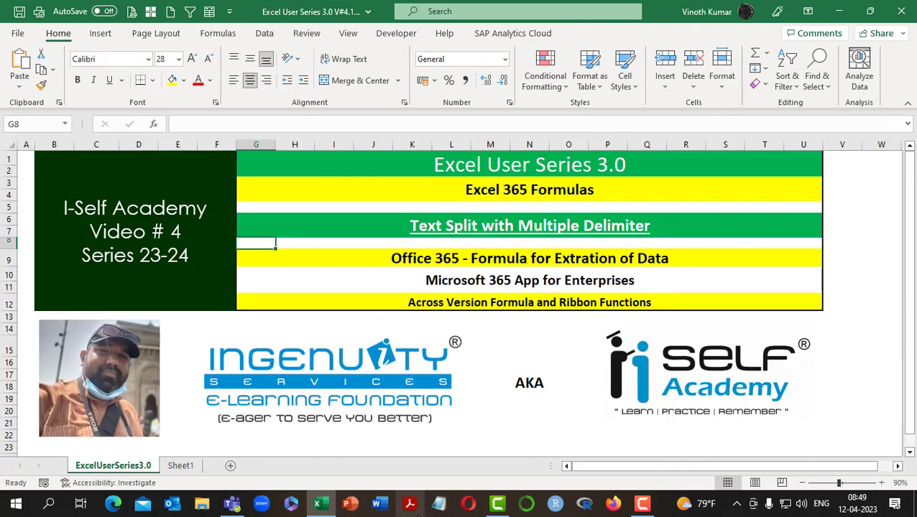